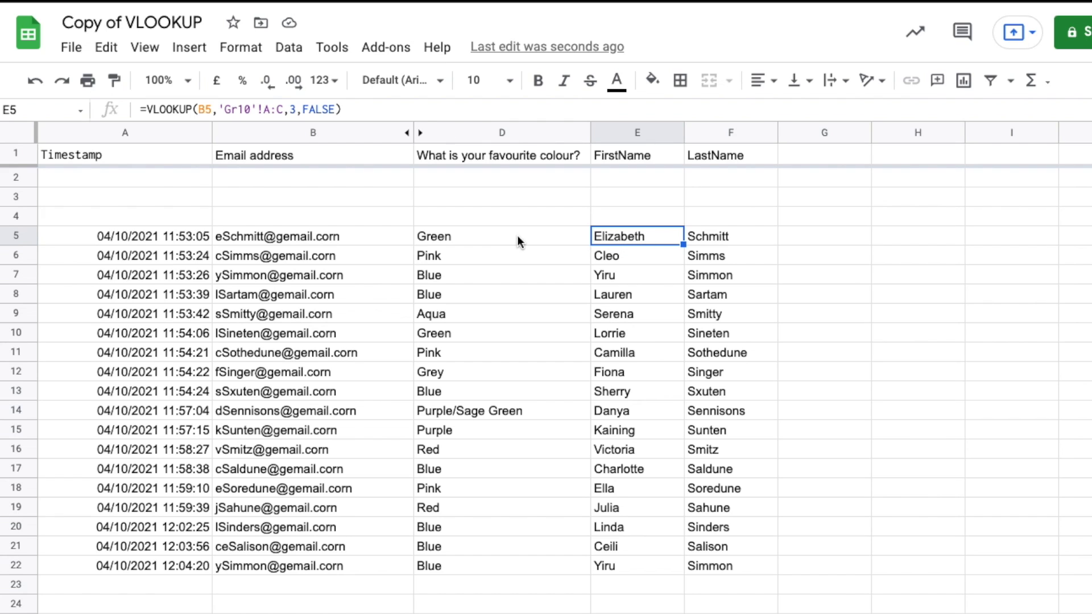
- Enter the text "favourite colour is" in cell H1
{"action": "left_click", "coordinate": [495, 235]}
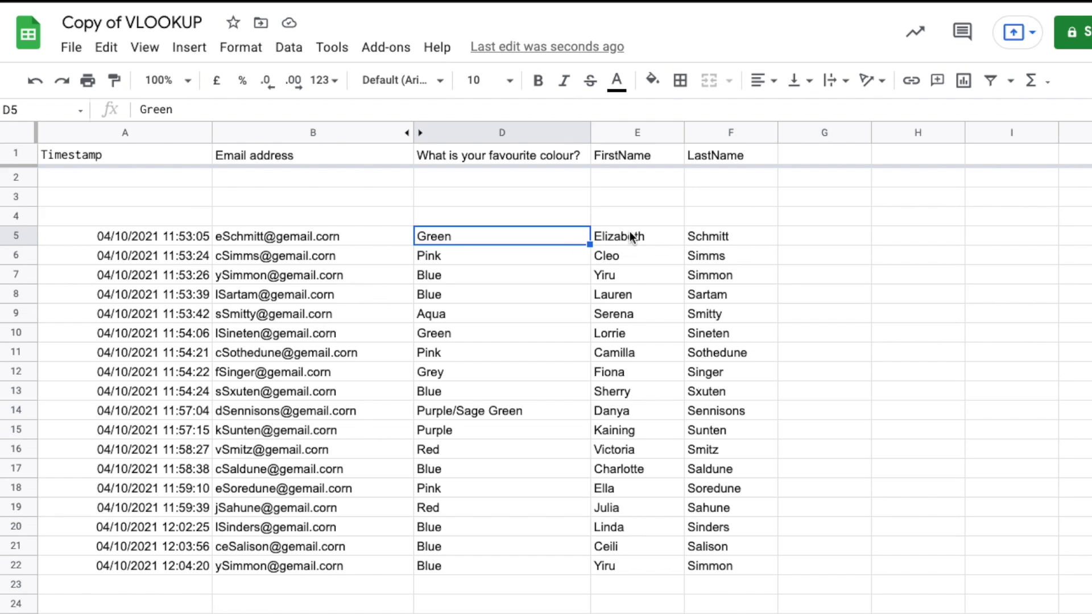
{"action": "left_click", "coordinate": [885, 235]}
{"action": "left_click", "coordinate": [887, 156]}
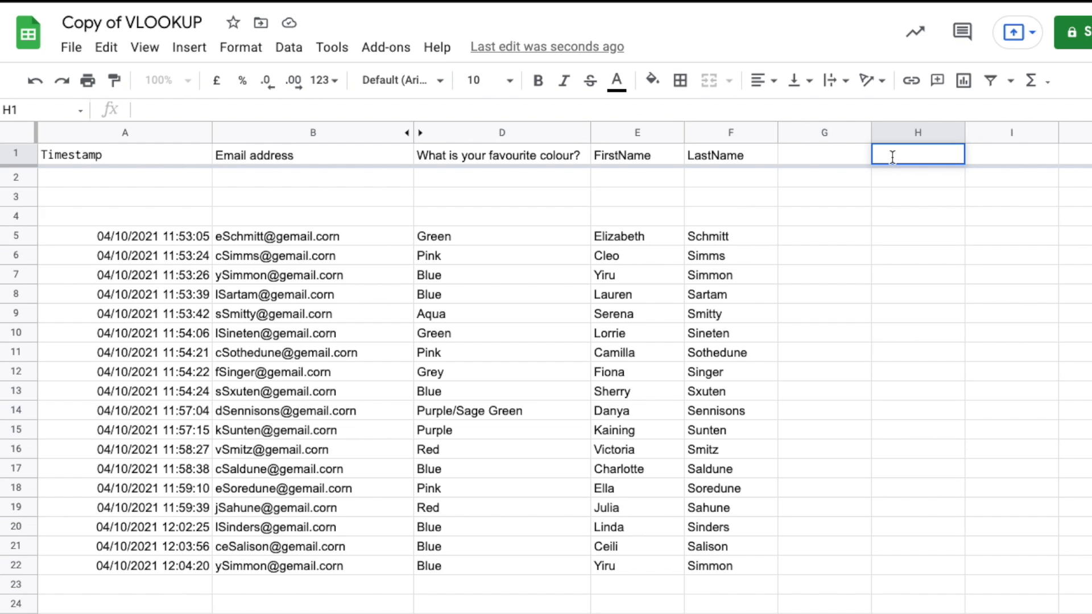
{"action": "type", "text": "favourite Colour I"}
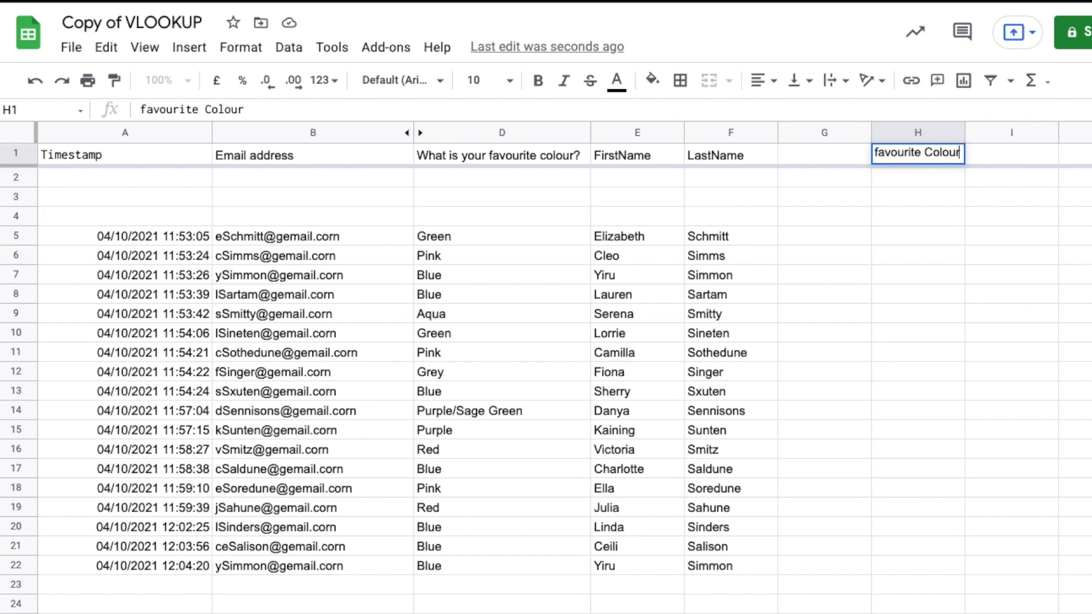
{"action": "key", "text": "BackSpace"}
{"action": "key", "text": "BackSpace"}
{"action": "key", "text": "BackSpace"}
{"action": "key", "text": "BackSpace"}
{"action": "key", "text": "BackSpace"}
{"action": "key", "text": "BackSpace"}
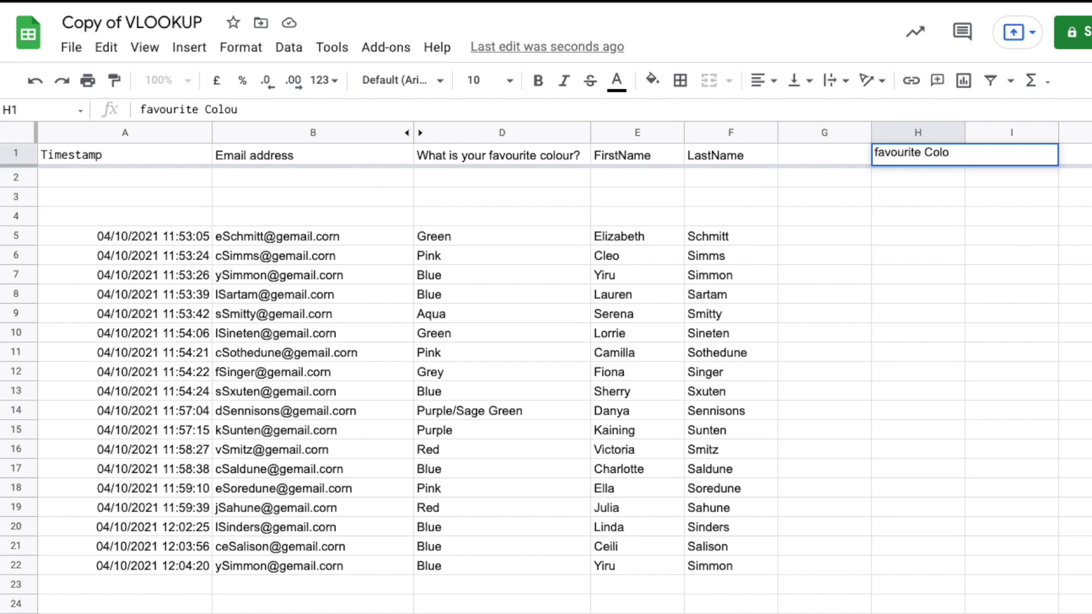
{"action": "key", "text": "BackSpace"}
{"action": "key", "text": "BackSpace"}
{"action": "type", "text": "colol"}
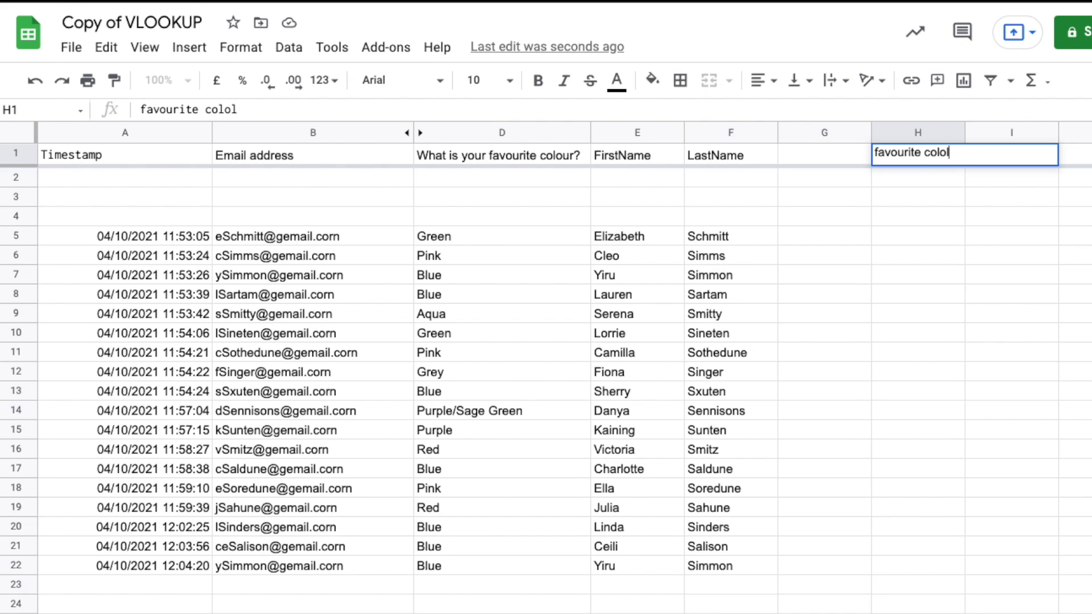
{"action": "type", "text": "ur is"}
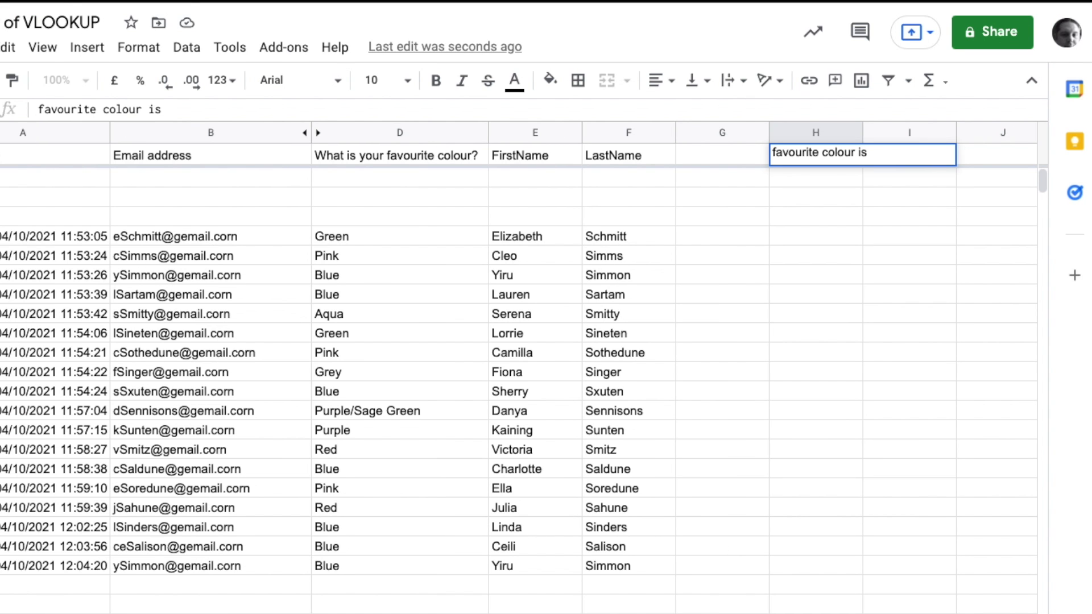
{"action": "key", "text": "Return"}
- Start a JOIN formula in H5 with a space as delimiter, followed by the first and last name cells E5 and F5
{"action": "left_click", "coordinate": [806, 236]}
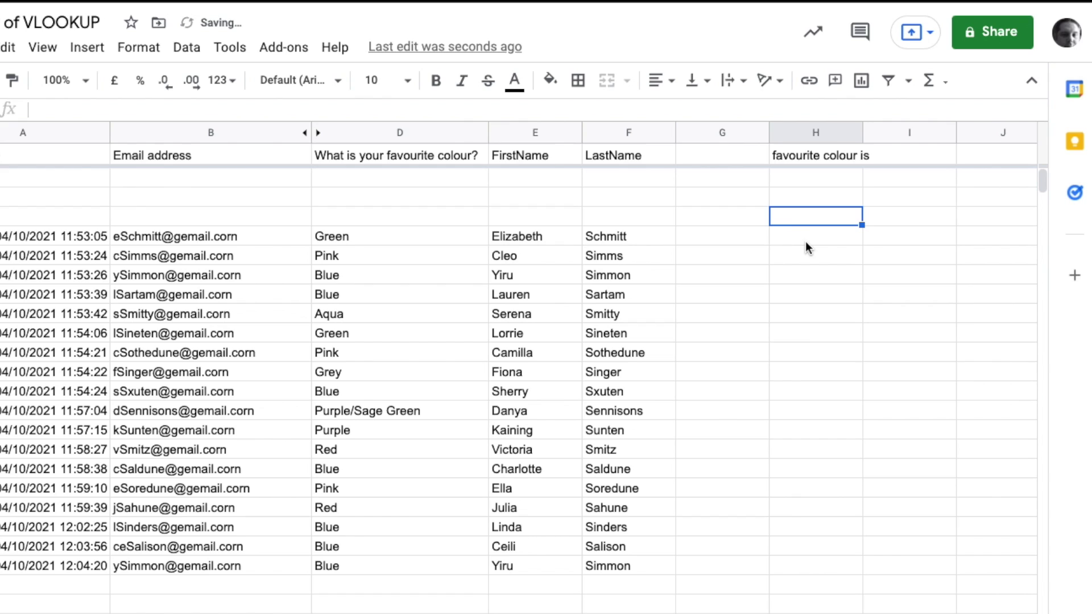
{"action": "double_click", "coordinate": [806, 241]}
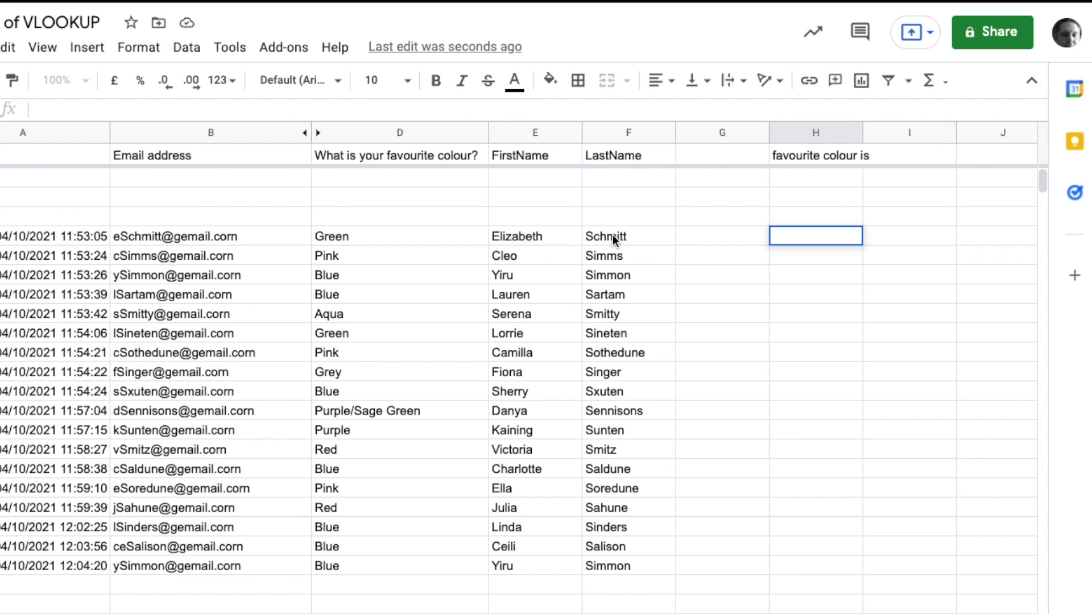
{"action": "type", "text": "=JOIN("}
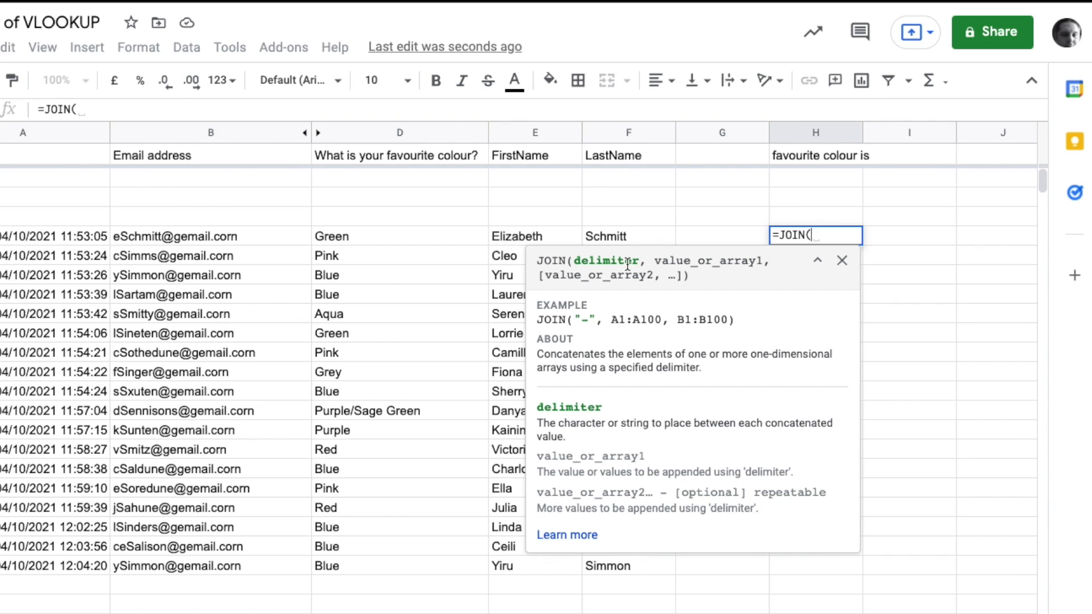
{"action": "type", "text": "\""}
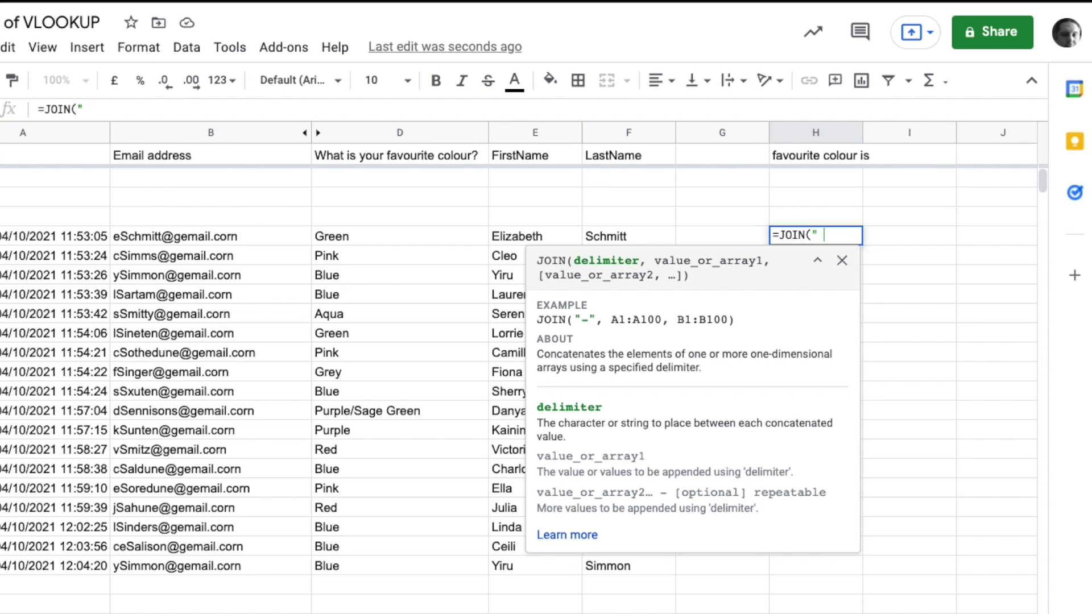
{"action": "type", "text": " \","}
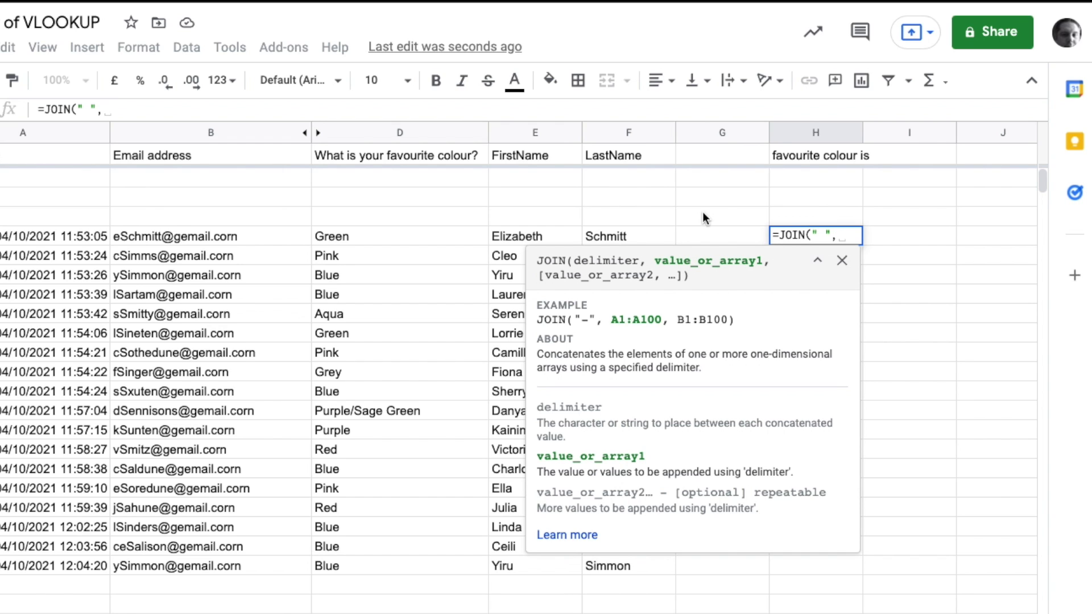
{"action": "left_click", "coordinate": [525, 235]}
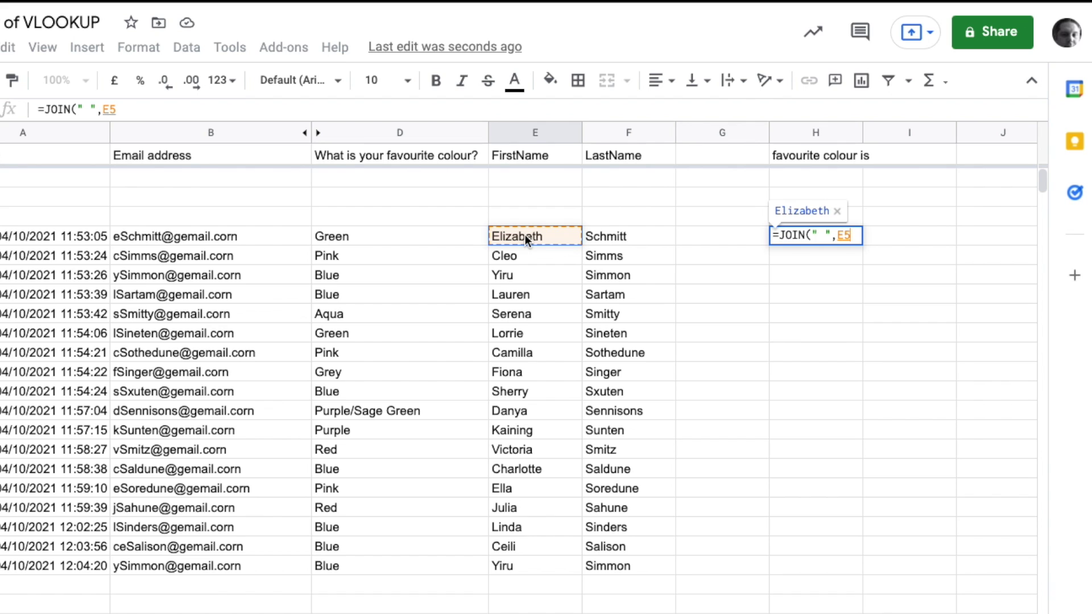
{"action": "type", "text": ","}
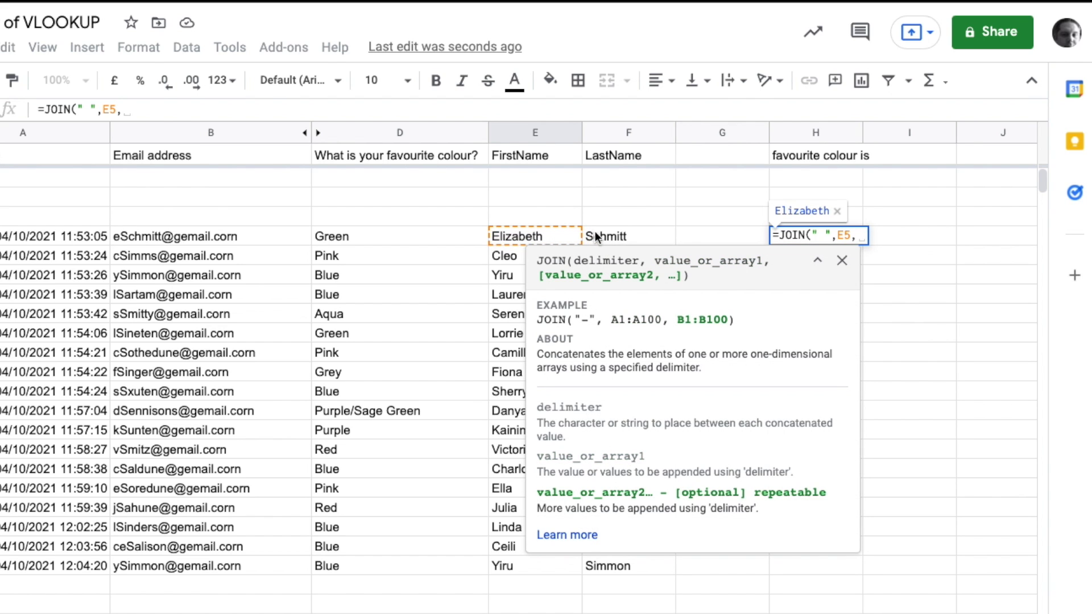
{"action": "left_click", "coordinate": [613, 240]}
{"action": "type", "text": ","}
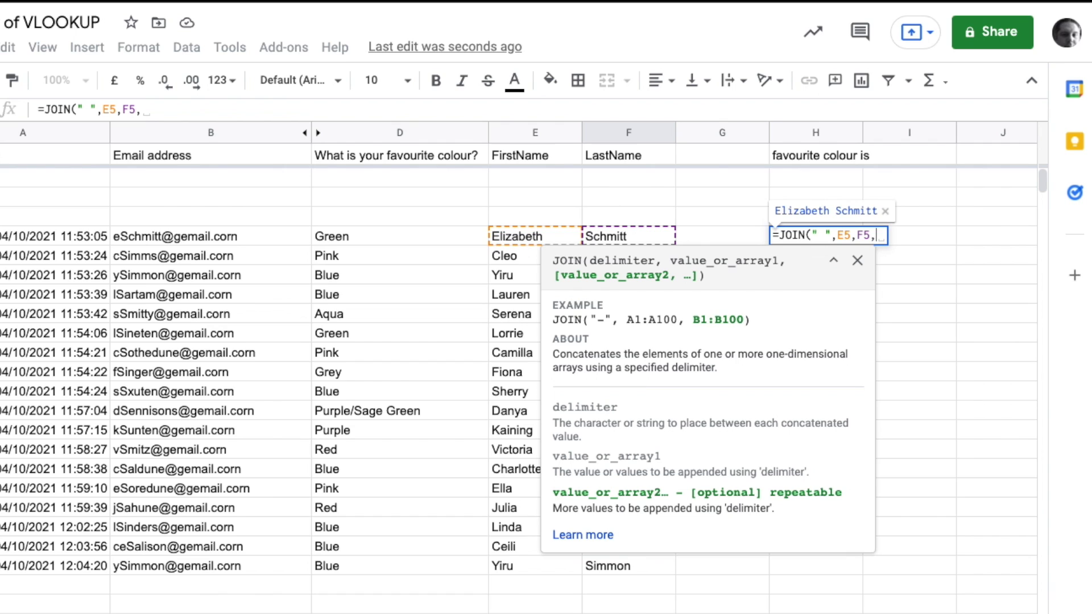
- Complete the JOIN formula in H5 with the text "'s", the phrase cell H1 and the colour cell D5
{"action": "type", "text": "\""}
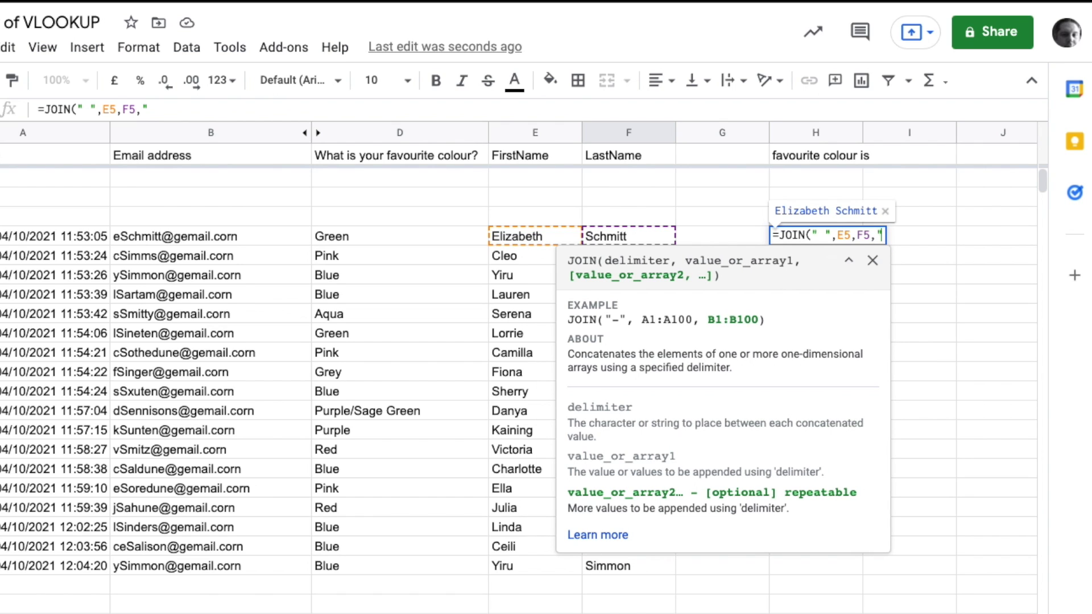
{"action": "type", "text": "'s"}
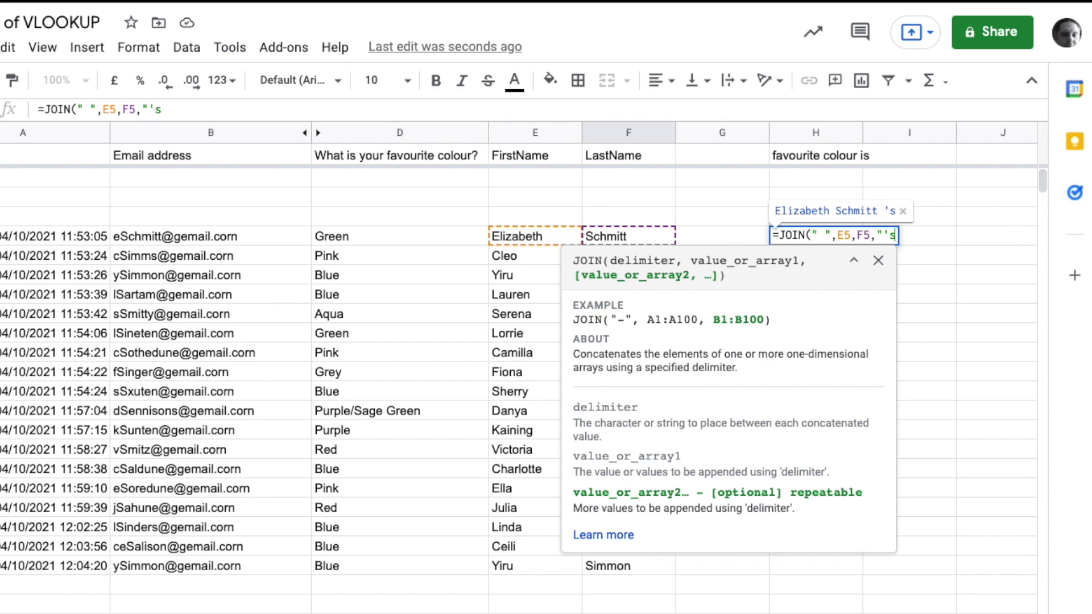
{"action": "type", "text": "\","}
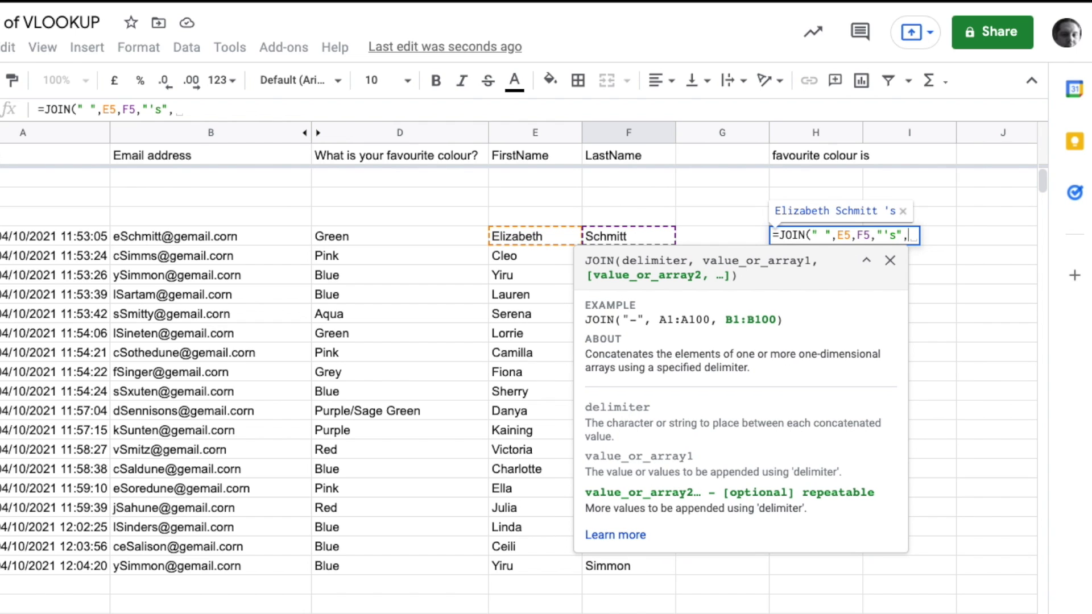
{"action": "left_click", "coordinate": [833, 159]}
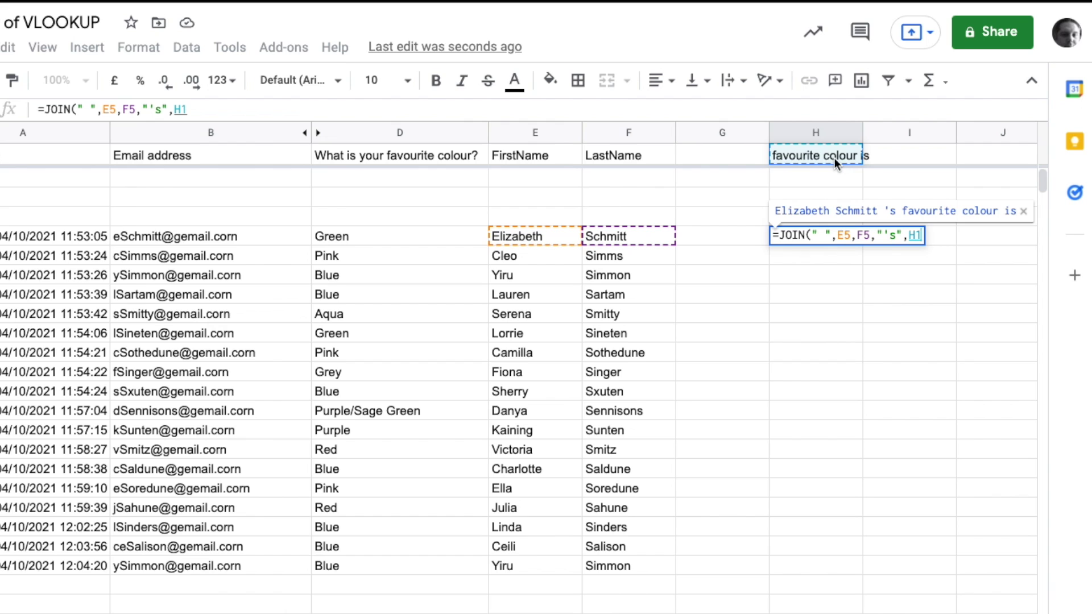
{"action": "type", "text": ","}
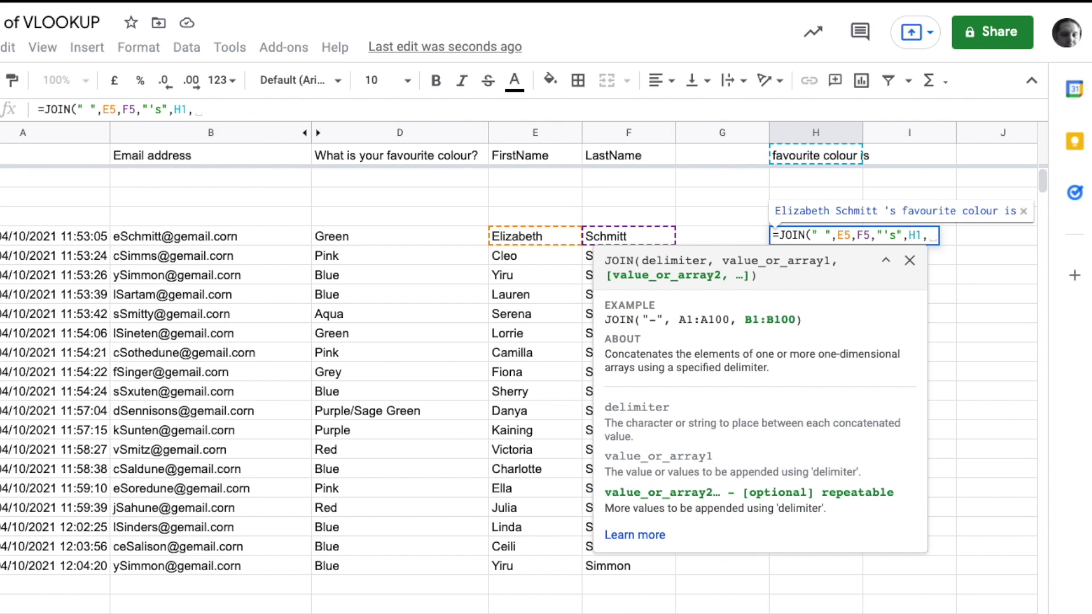
{"action": "left_click", "coordinate": [450, 239]}
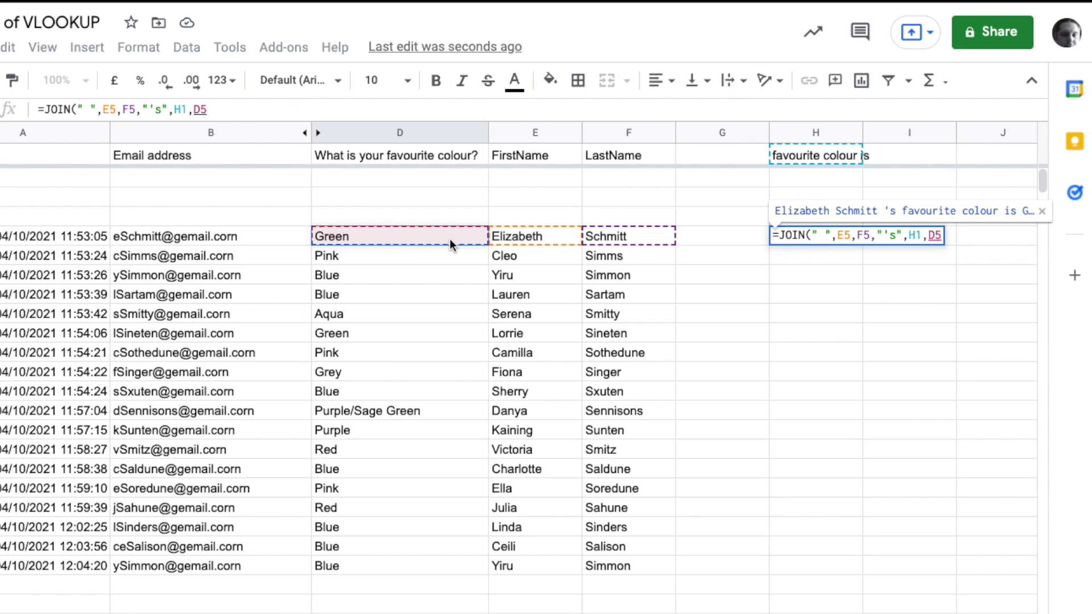
{"action": "type", "text": ")"}
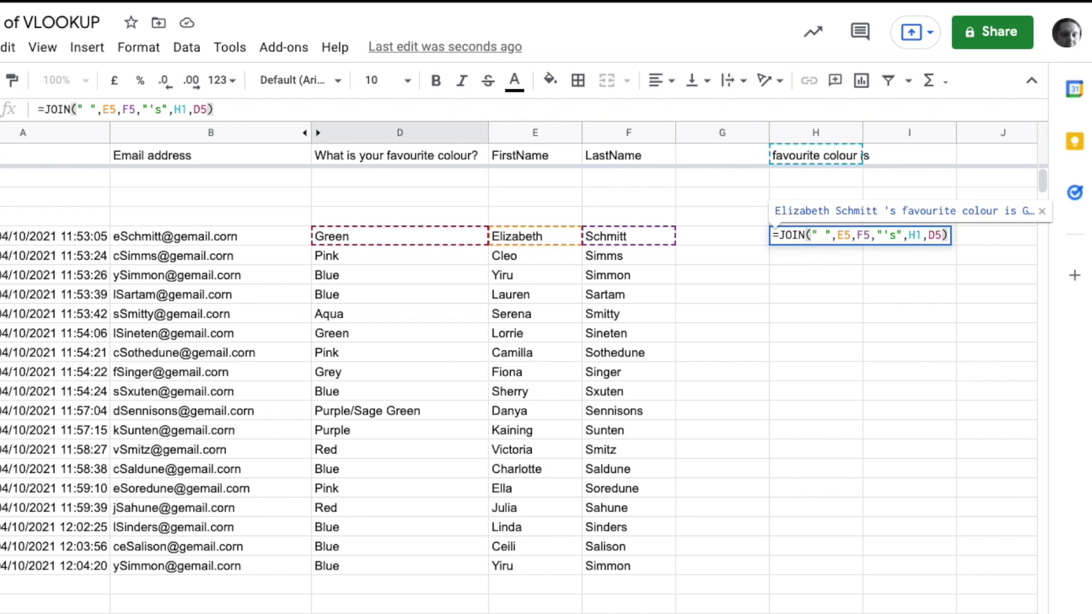
{"action": "key", "text": "Return"}
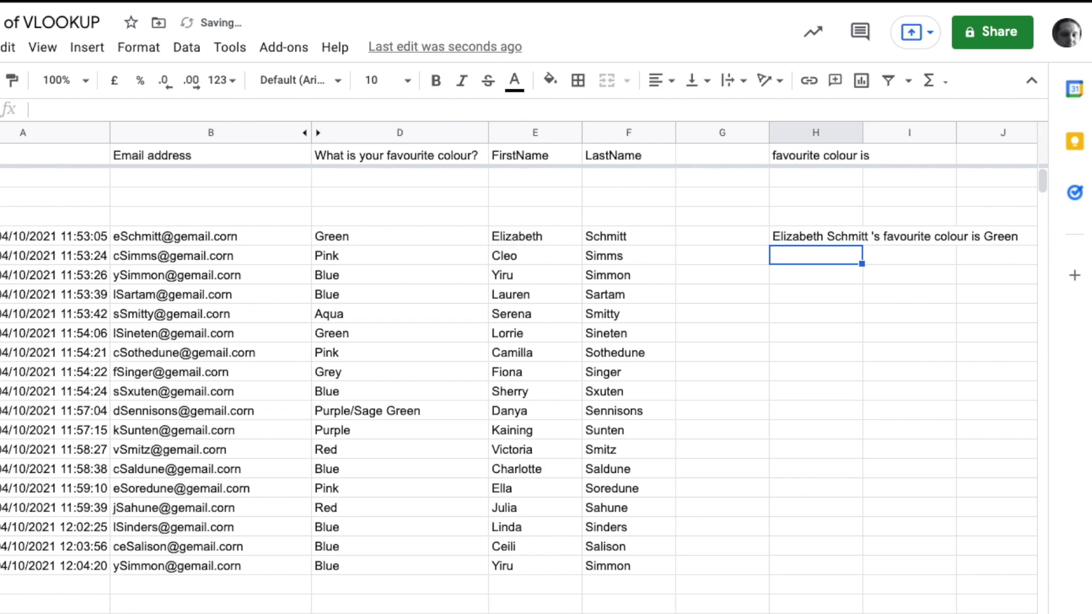
- Try copying the JOIN formula from H5 into H6, and clear the pasted cell
{"action": "left_click", "coordinate": [822, 232]}
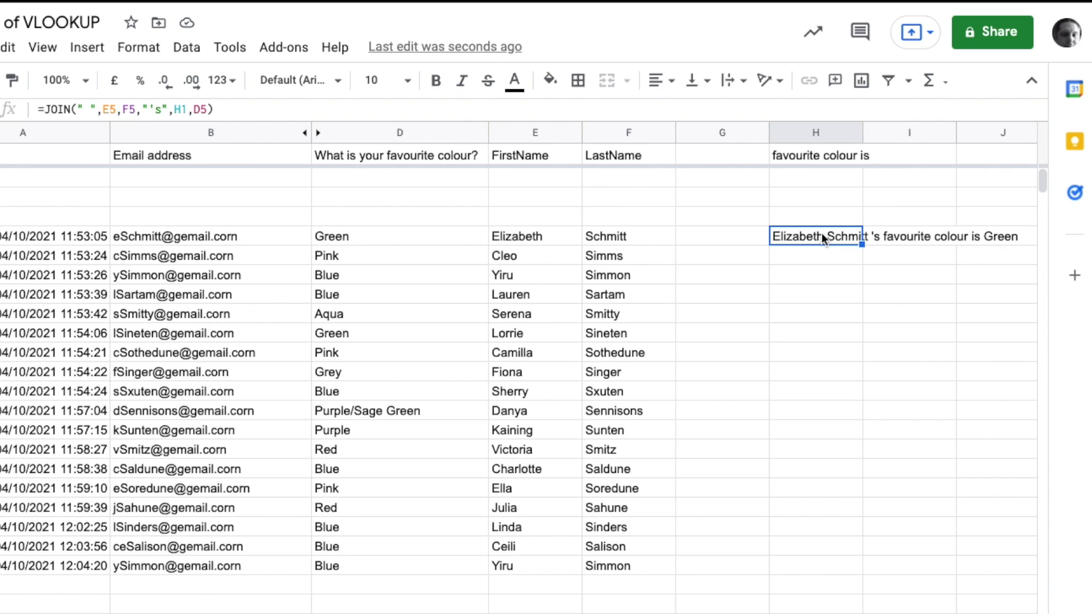
{"action": "key", "text": "ctrl+c"}
{"action": "left_click", "coordinate": [816, 253]}
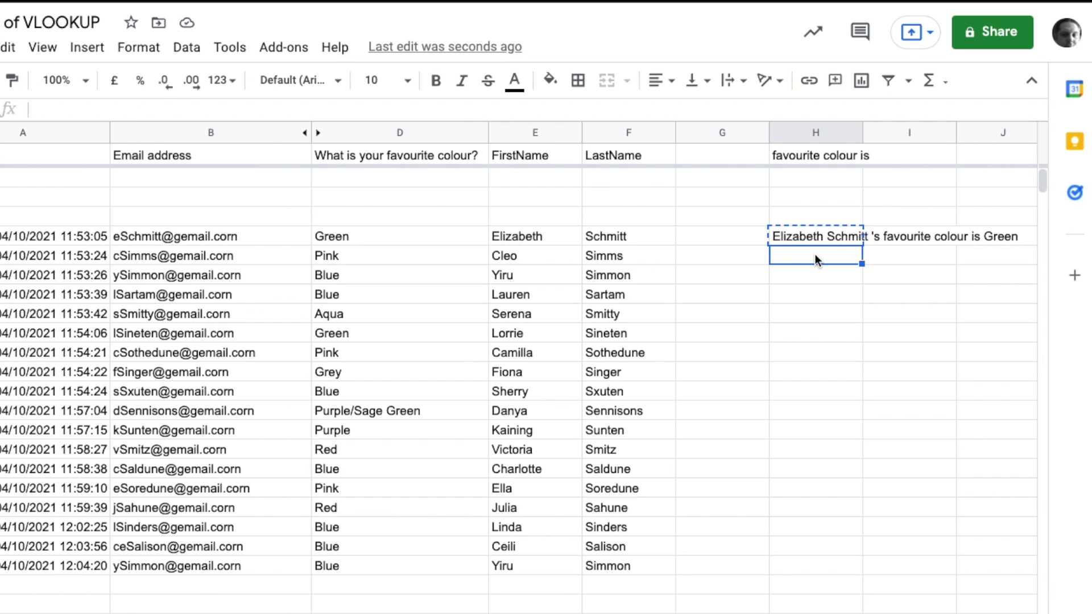
{"action": "key", "text": "ctrl+v"}
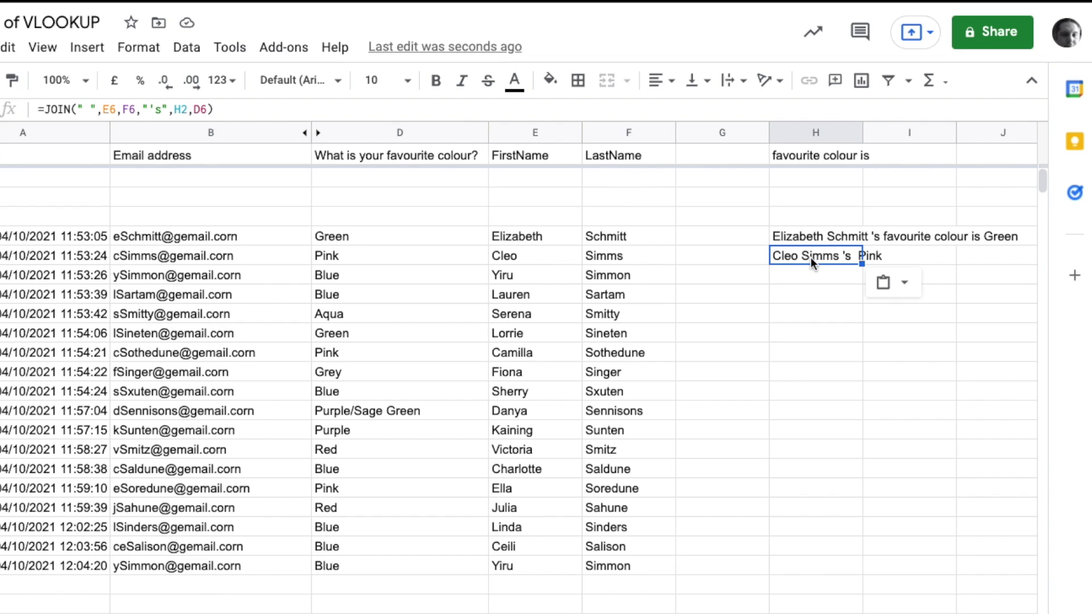
{"action": "key", "text": "Delete"}
- Make the H1 reference in H5's JOIN formula absolute as $H$1
{"action": "left_click", "coordinate": [813, 238]}
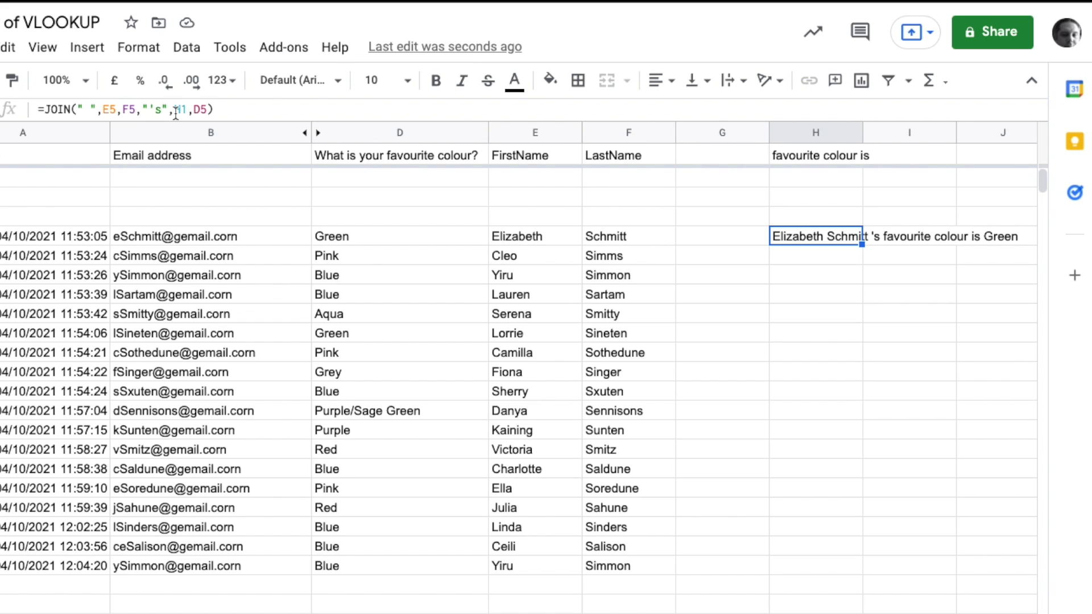
{"action": "left_click", "coordinate": [176, 111]}
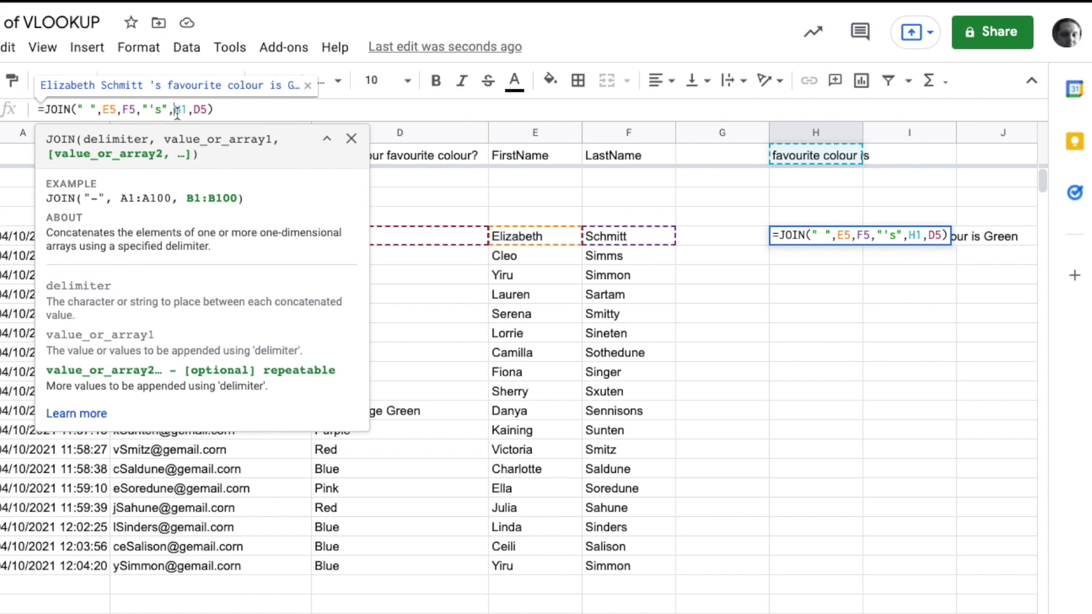
{"action": "double_click", "coordinate": [180, 111]}
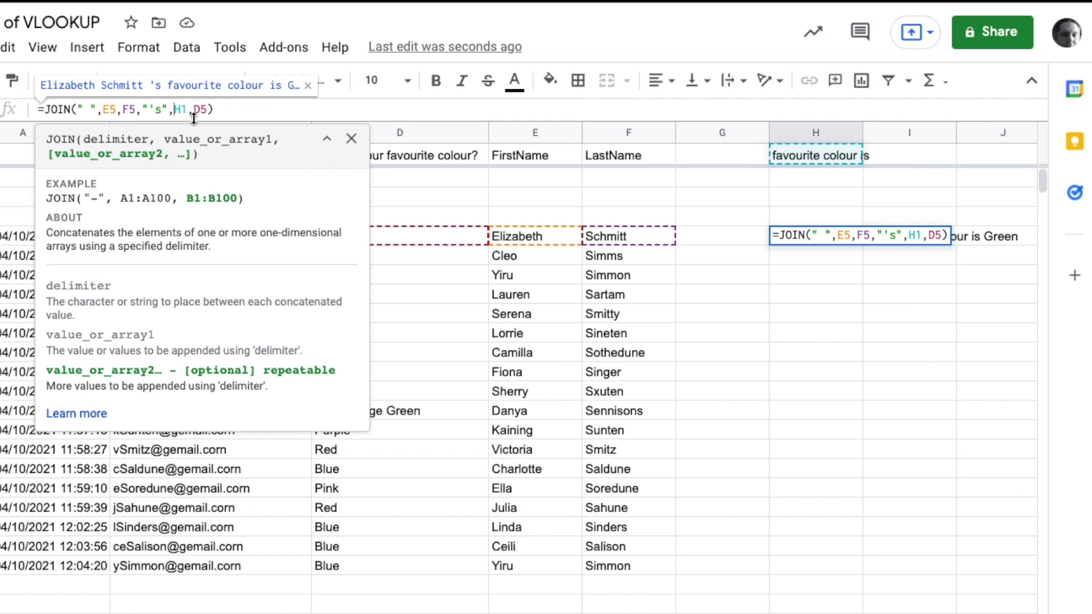
{"action": "type", "text": "$"}
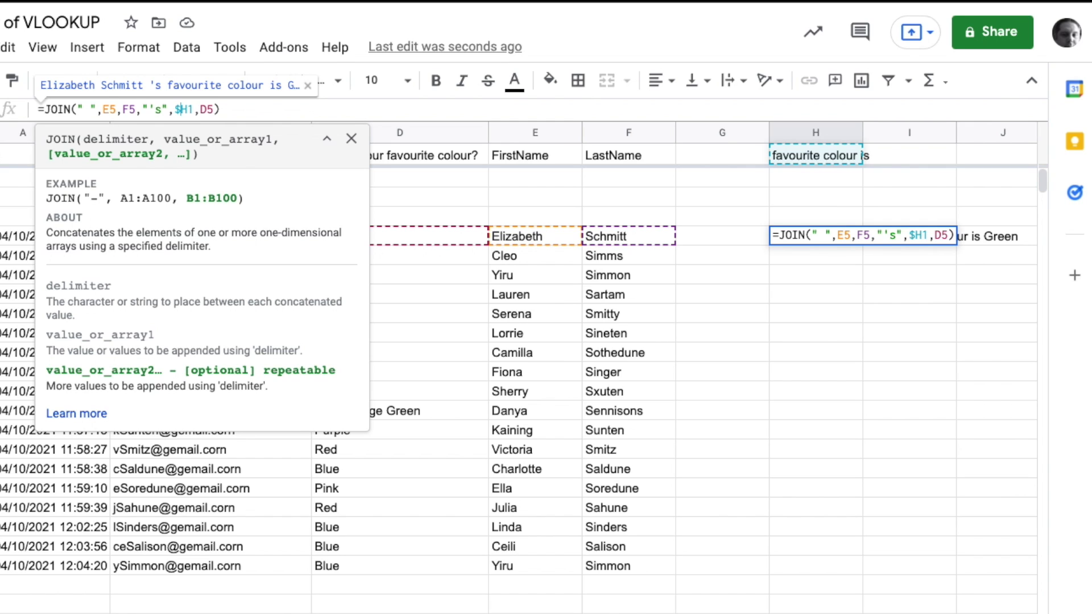
{"action": "key", "text": "Right"}
{"action": "type", "text": "$"}
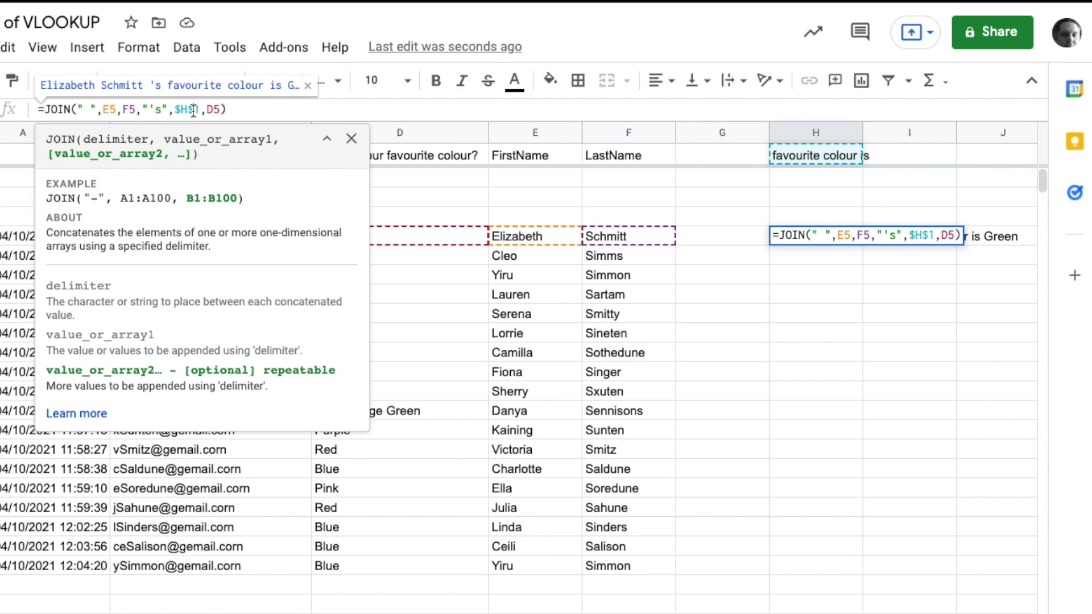
{"action": "key", "text": "Return"}
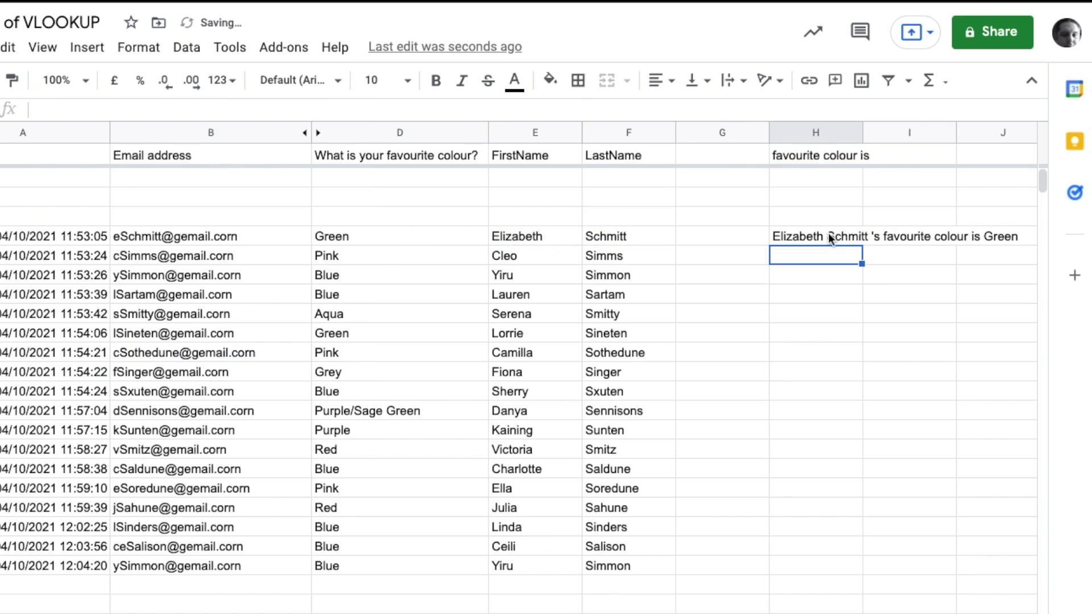
- Copy the JOIN formula from H5 to all remaining response rows, H6 through H22
{"action": "left_click", "coordinate": [829, 236]}
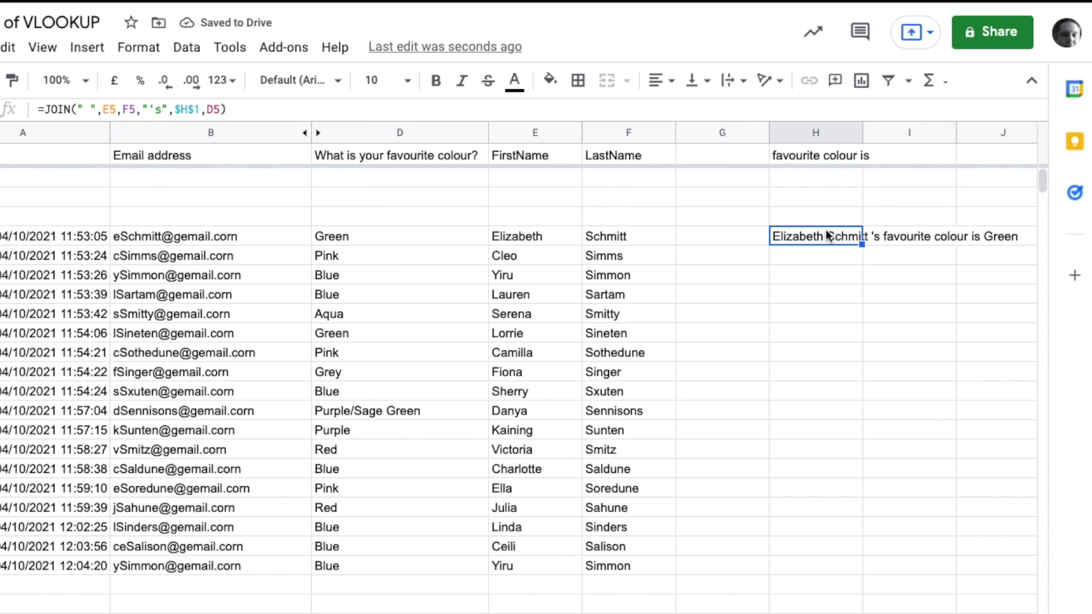
{"action": "key", "text": "ctrl+c"}
{"action": "left_click", "coordinate": [830, 256]}
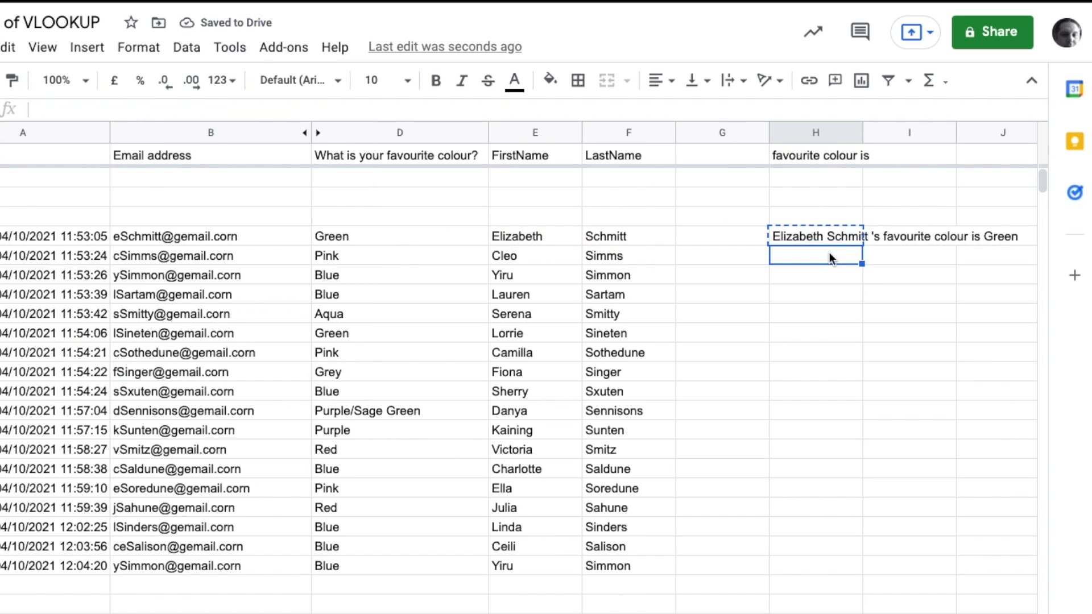
{"action": "key", "text": "ctrl+v"}
{"action": "left_click_drag", "start_coordinate": [824, 275], "coordinate": [841, 578]}
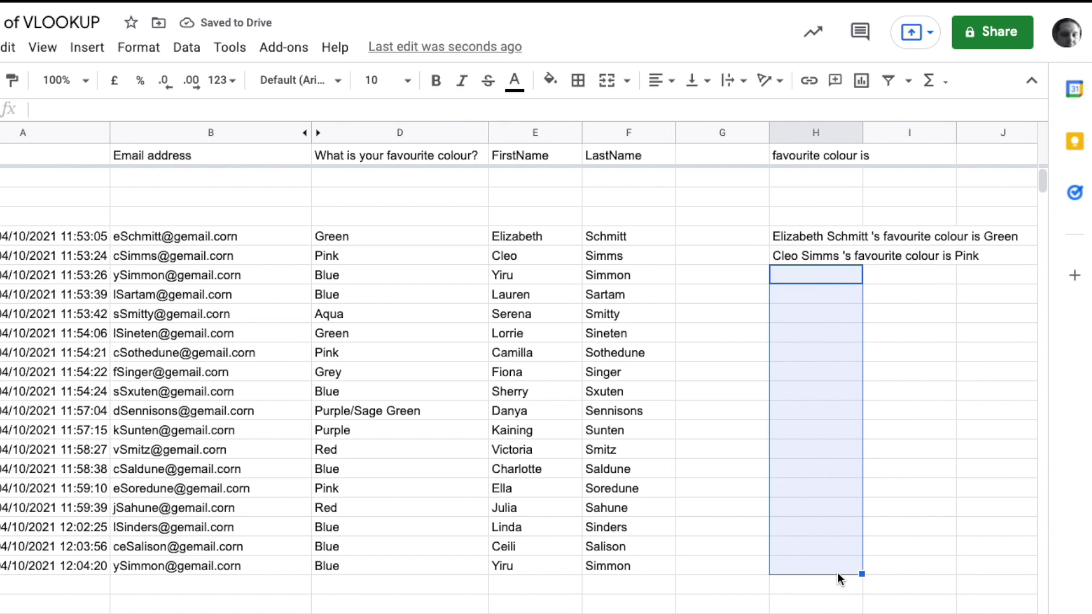
{"action": "key", "text": "ctrl+v"}
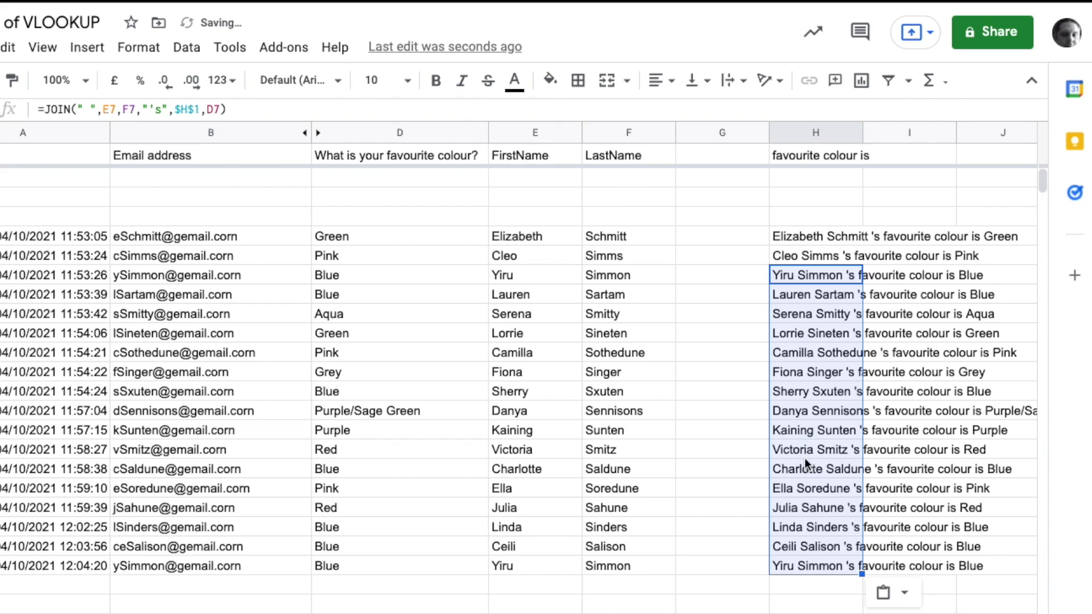